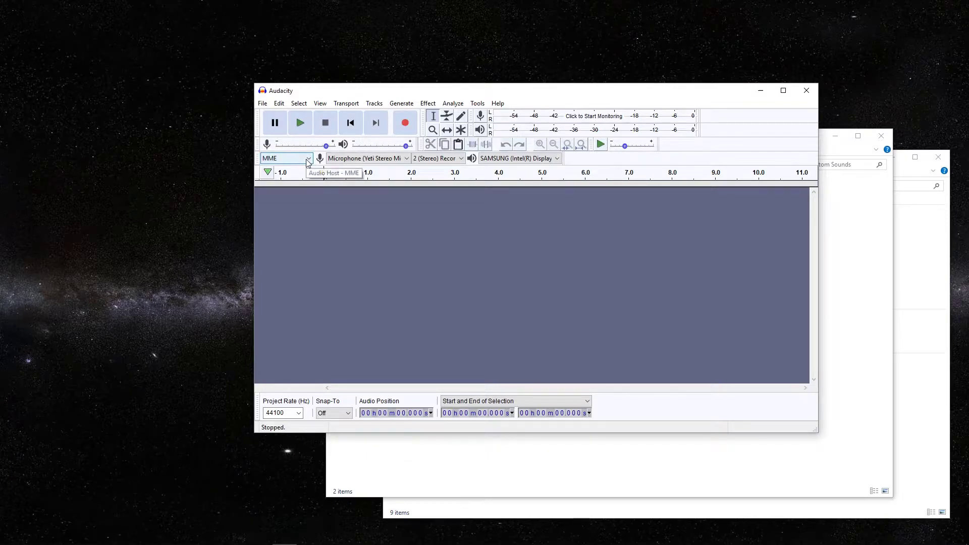
Examine the available recording devices and the mono and stereo recording channel options.
left_click(354, 158)
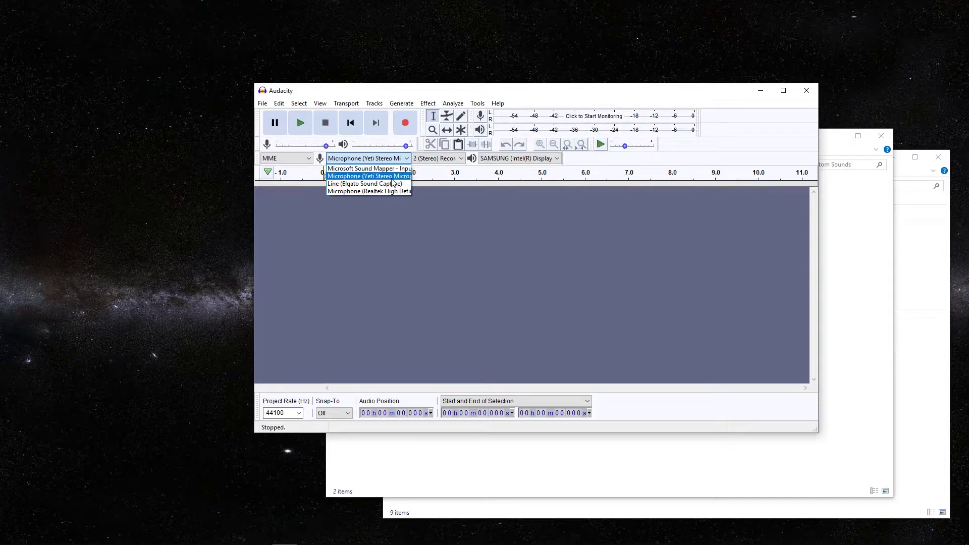
left_click(500, 95)
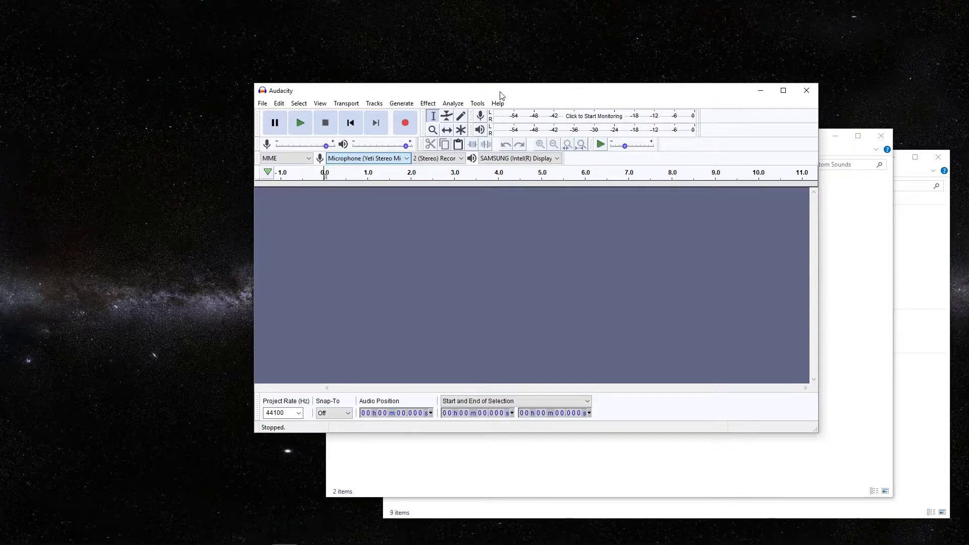
left_click(456, 159)
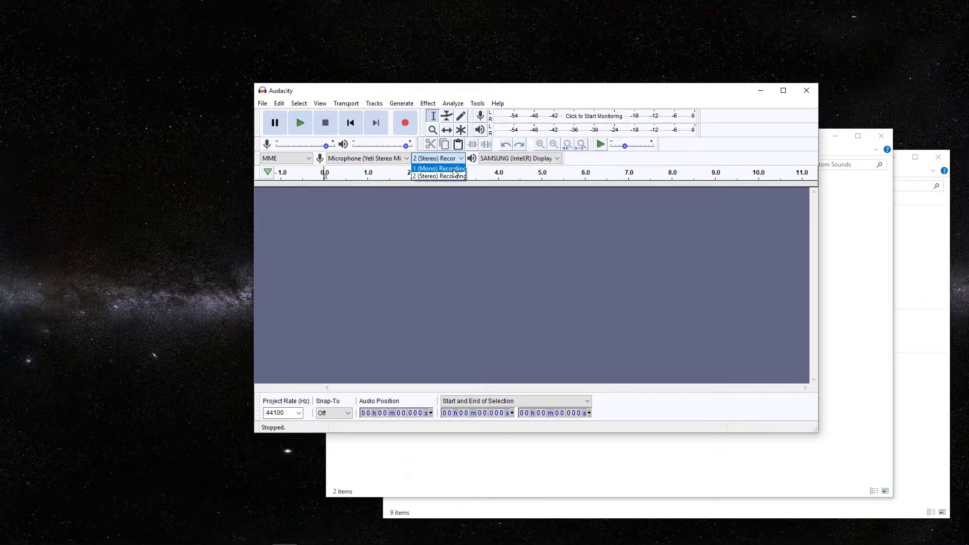
left_click(454, 176)
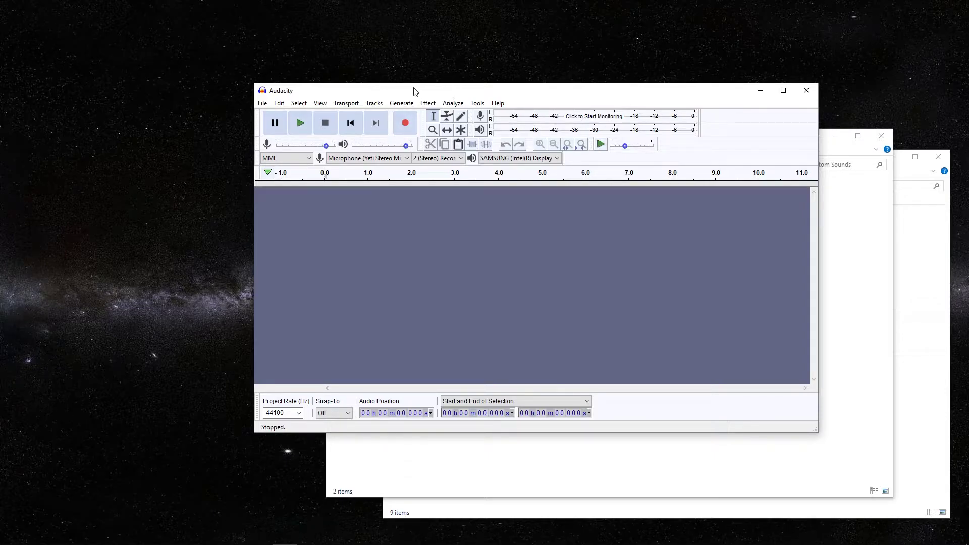
Open the Teenage Mutant Ninja Turtles audio from Custom Sounds as a safe copy and play it.
left_click(263, 104)
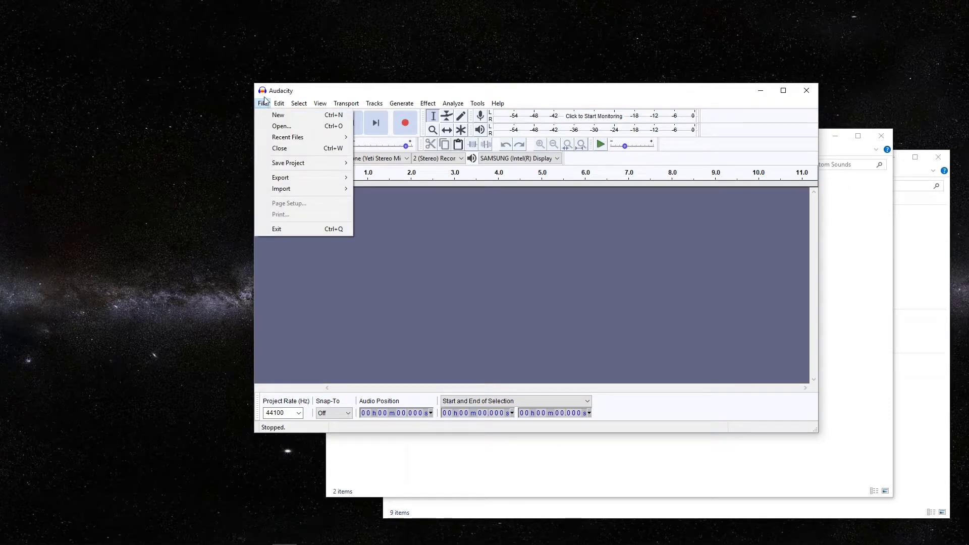
left_click(273, 127)
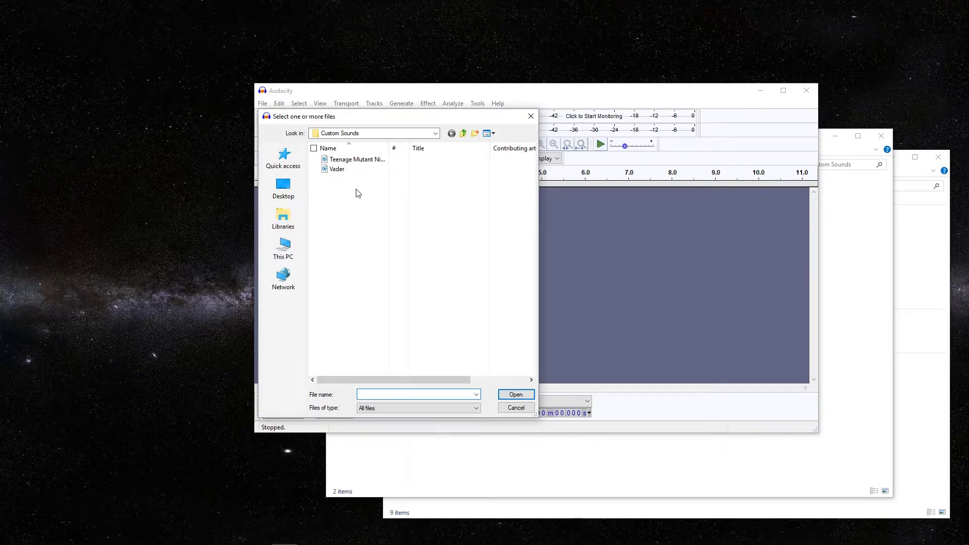
double_click(362, 159)
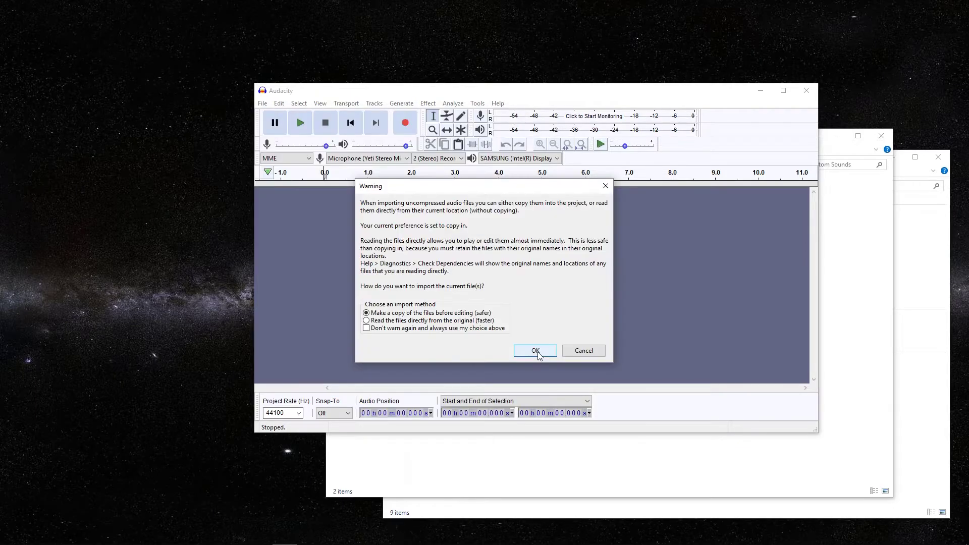
left_click(536, 349)
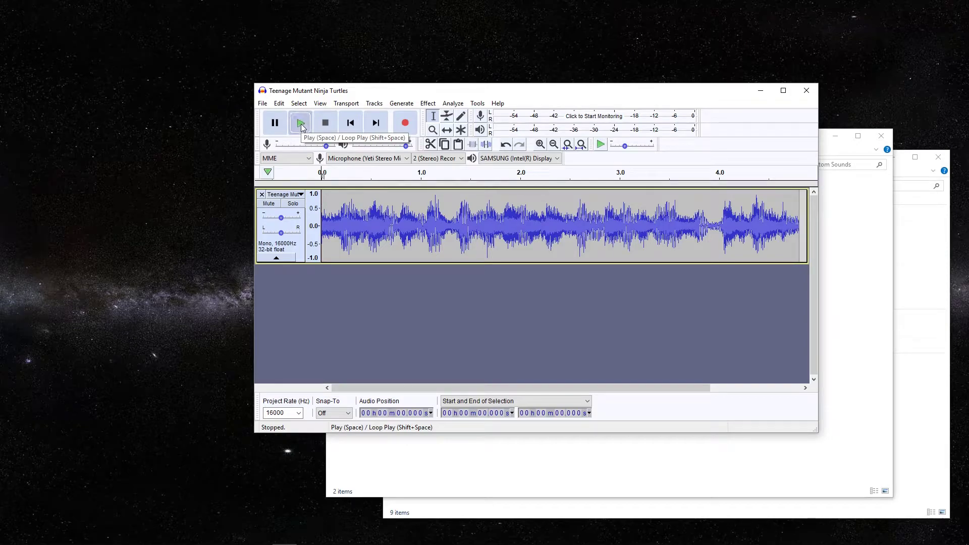
left_click(301, 123)
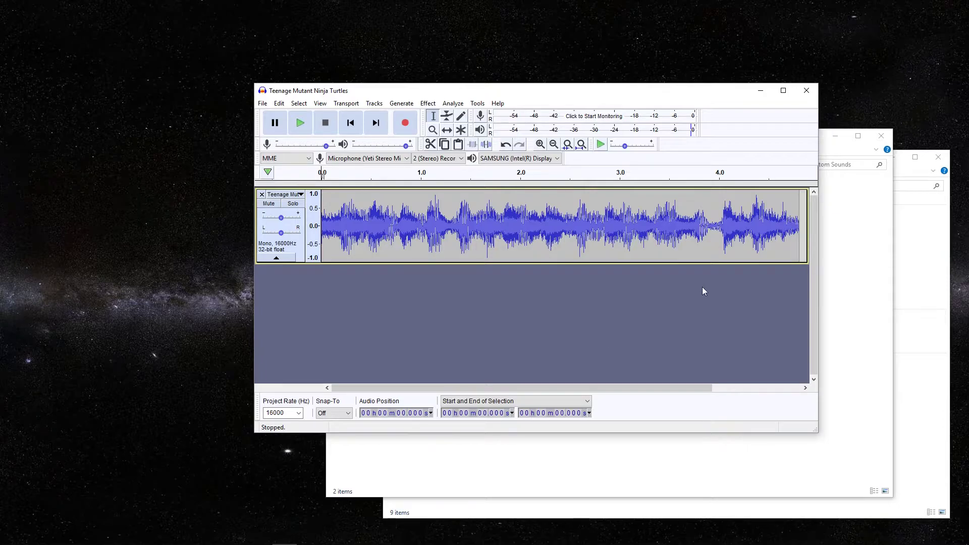
Delete the first 3.971 seconds of the clip and play the remaining audio.
left_click_drag(716, 194, 263, 202)
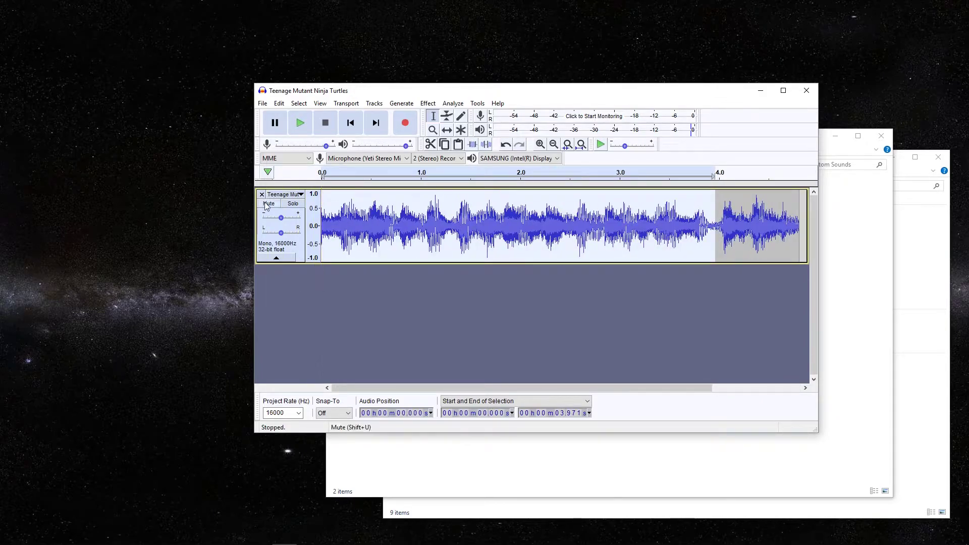
left_click(279, 103)
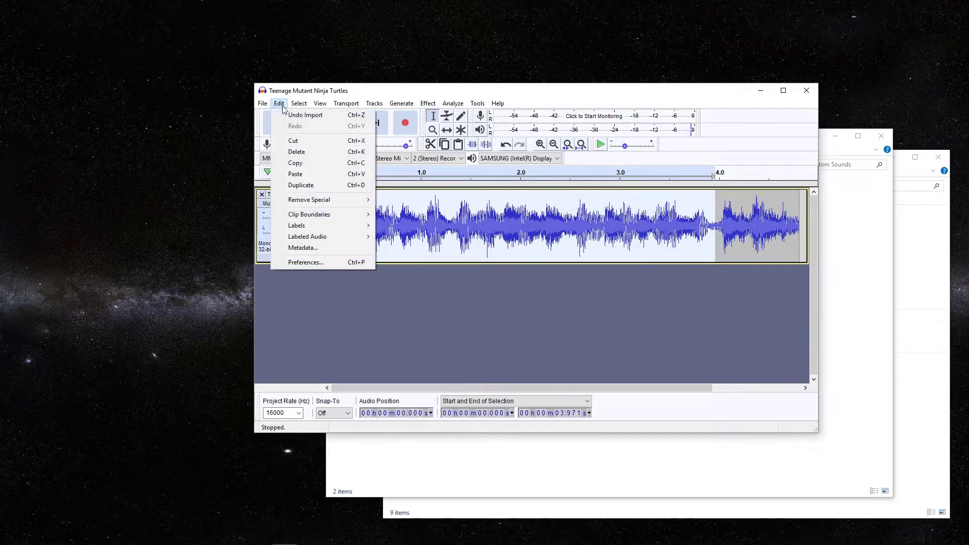
left_click(294, 151)
left_click(309, 122)
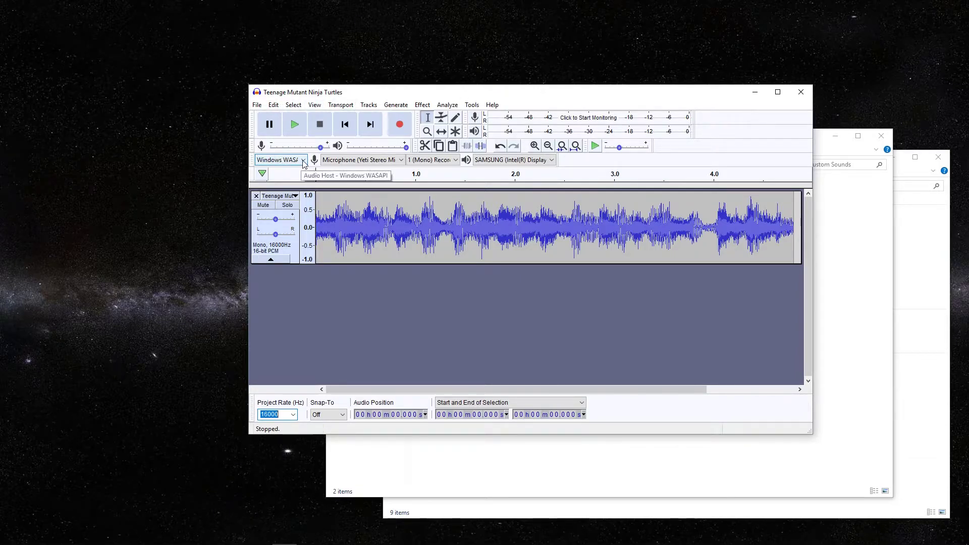
Use Windows WASAPI as the audio host and set the recording channels to 1 (Mono).
left_click(304, 161)
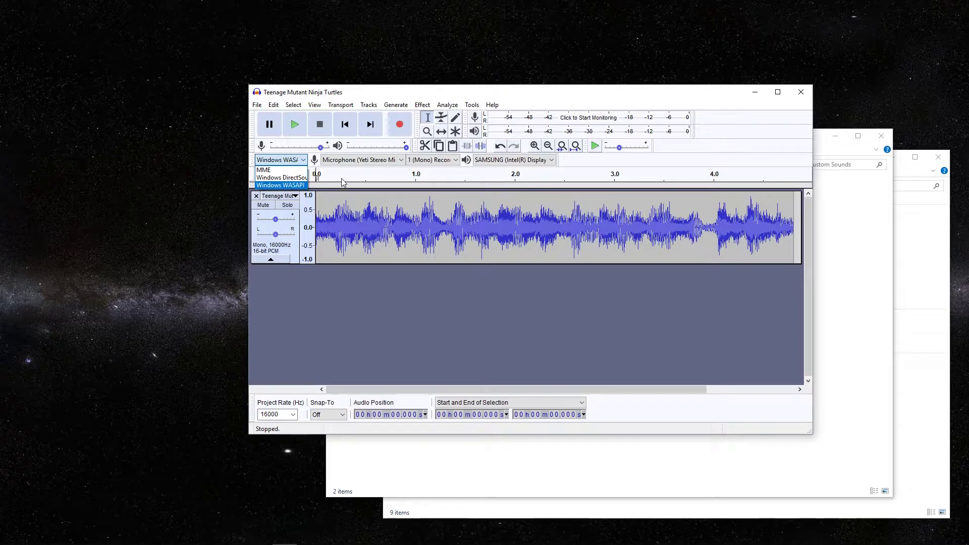
left_click(457, 164)
left_click(456, 161)
left_click(449, 171)
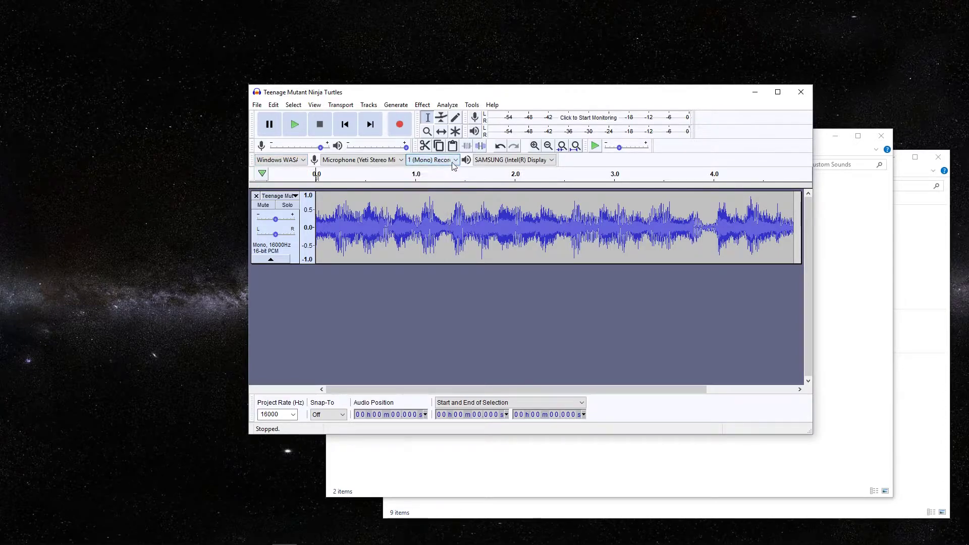
Set the project rate to 16000 Hz and the track's sample format to 16-bit PCM.
left_click(294, 415)
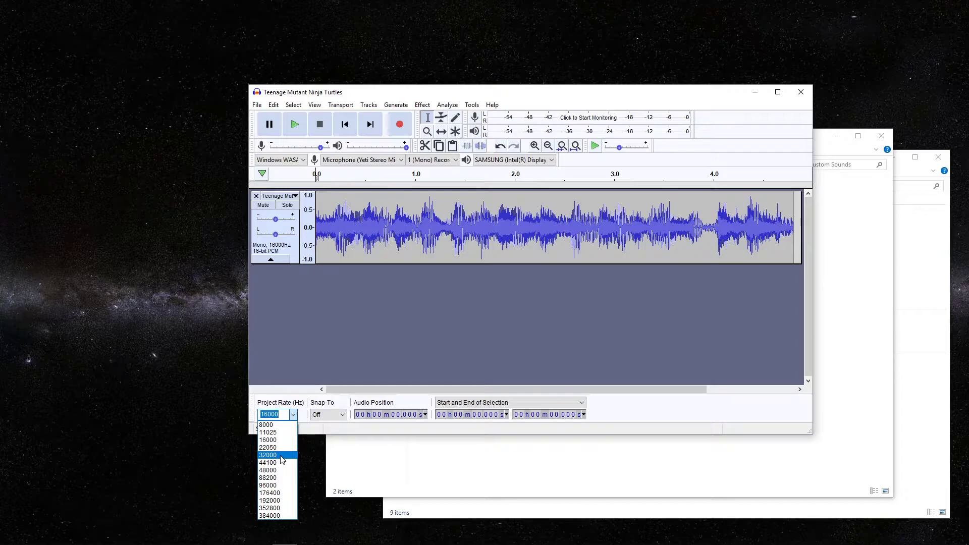
left_click(288, 442)
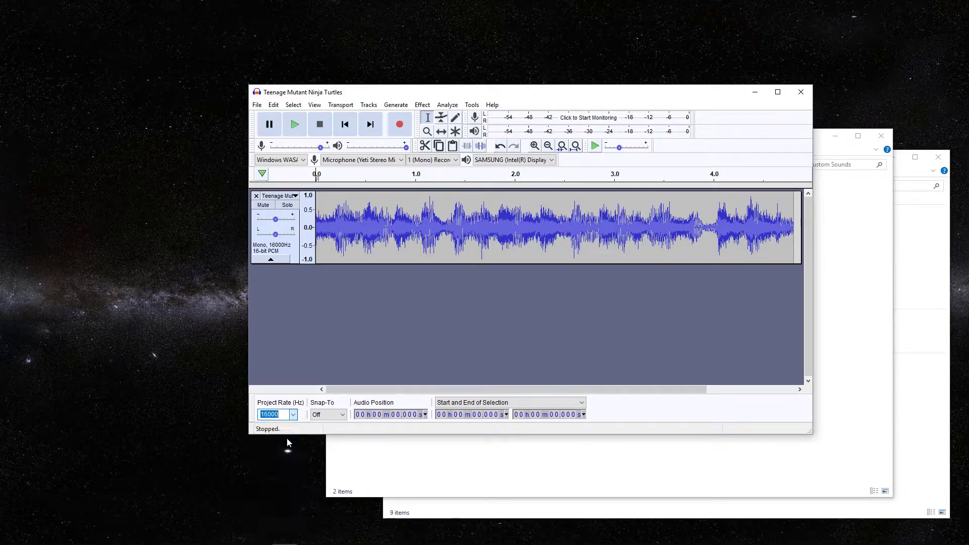
left_click(295, 196)
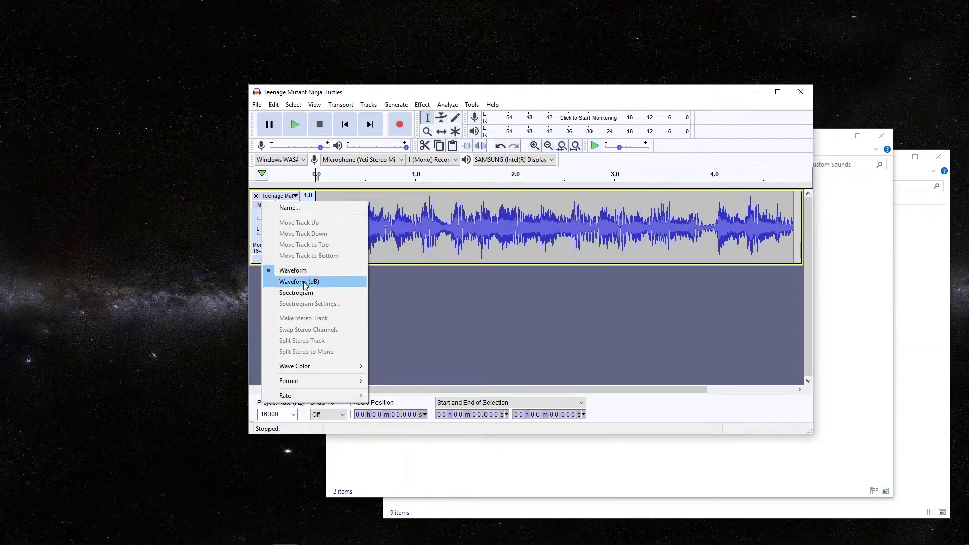
mouse_move(325, 381)
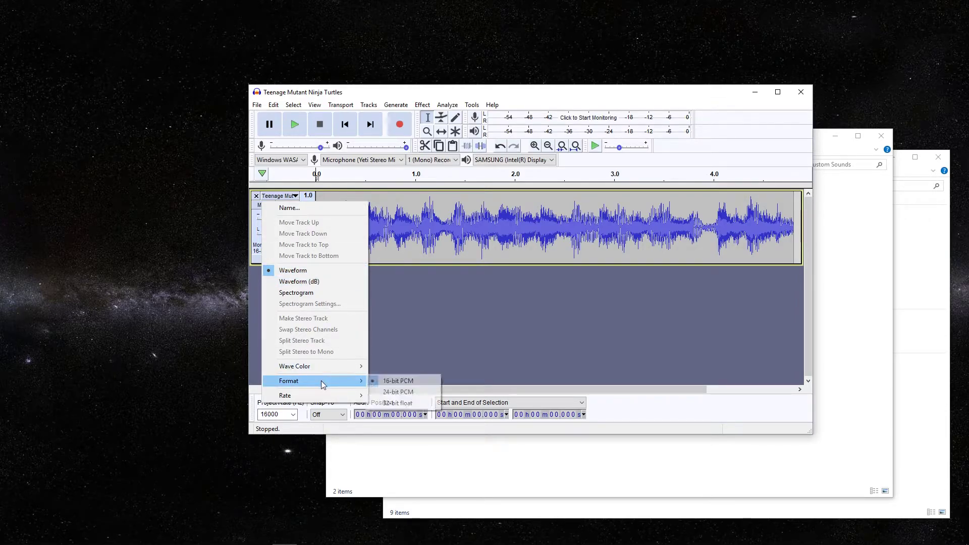
left_click(393, 382)
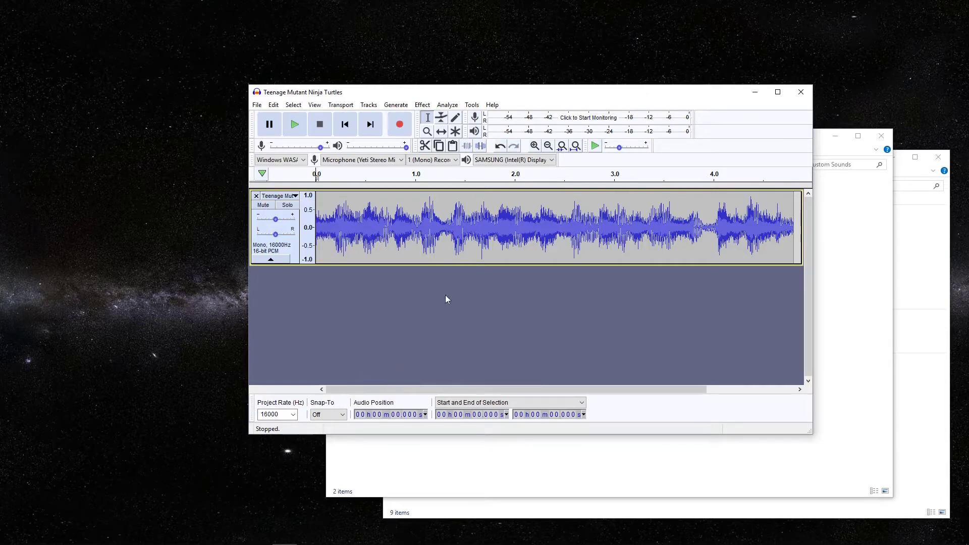
left_click(257, 106)
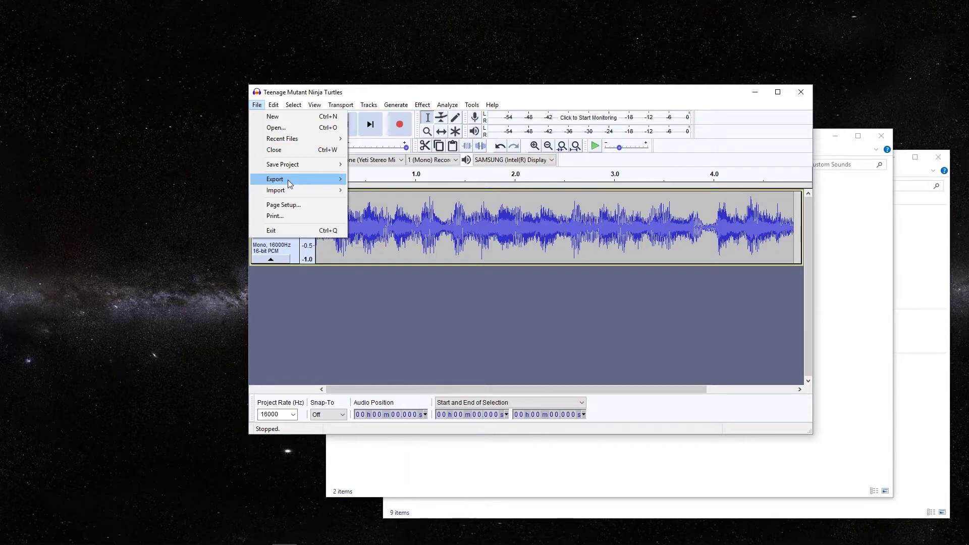
mouse_move(293, 182)
left_click(392, 188)
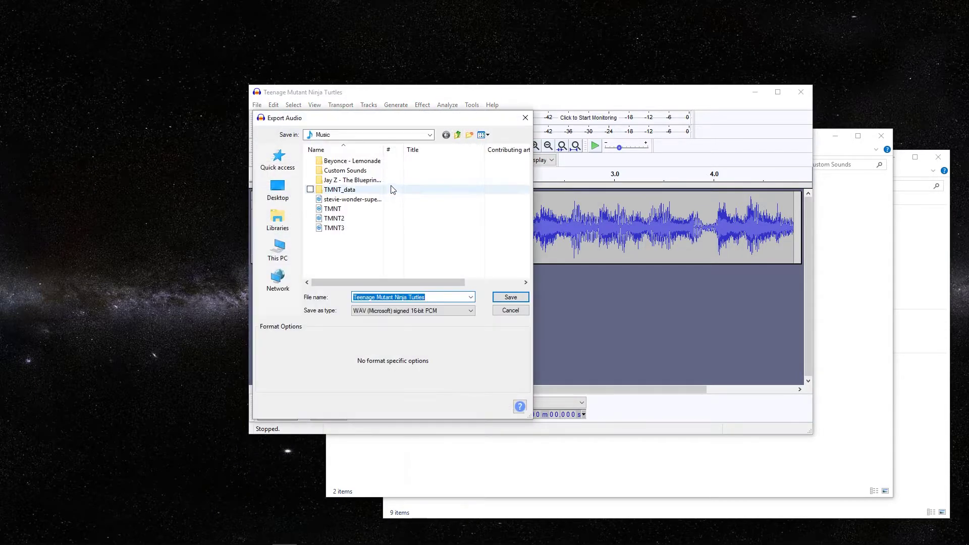
double_click(347, 172)
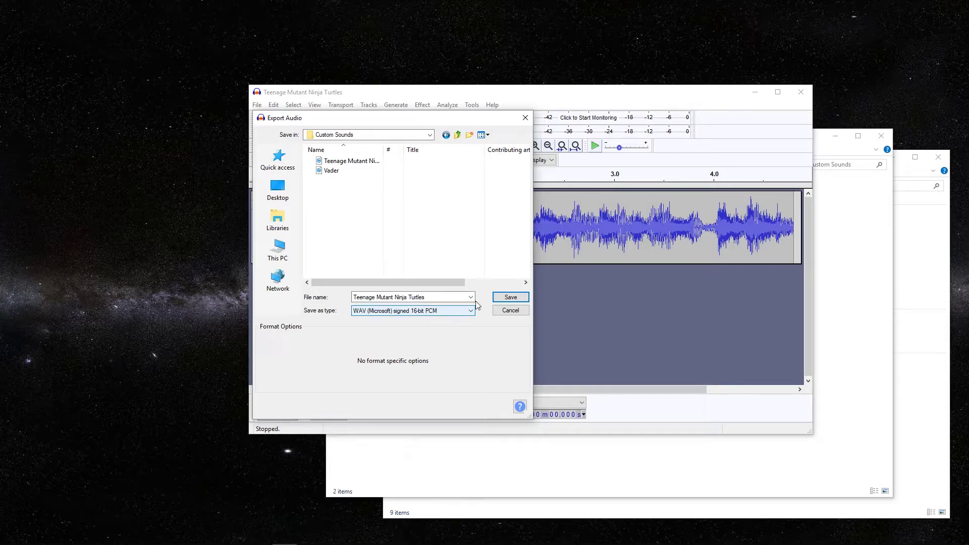
left_click(509, 312)
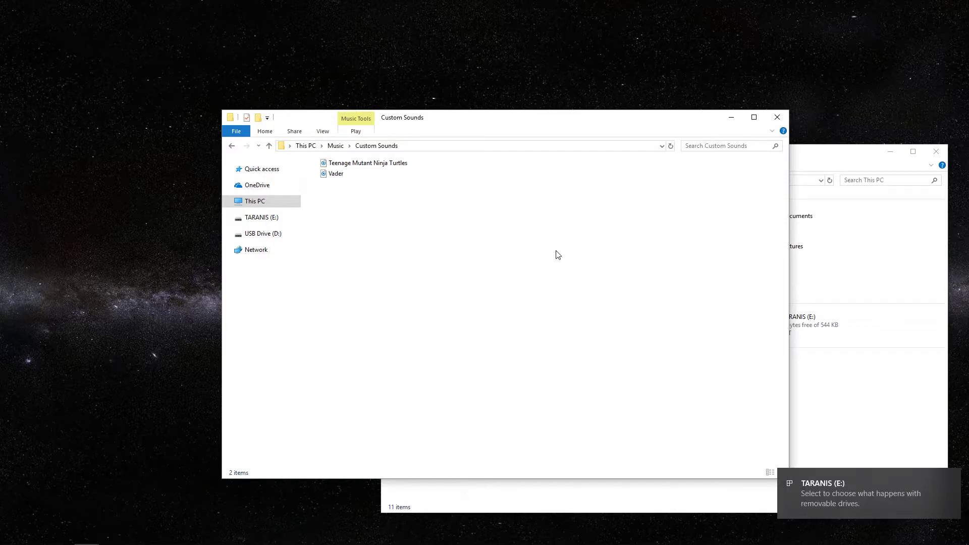
Switch to the This PC window in File Explorer and open the SOUNDS\en folder on USB Drive (D:).
key("alt+Tab")
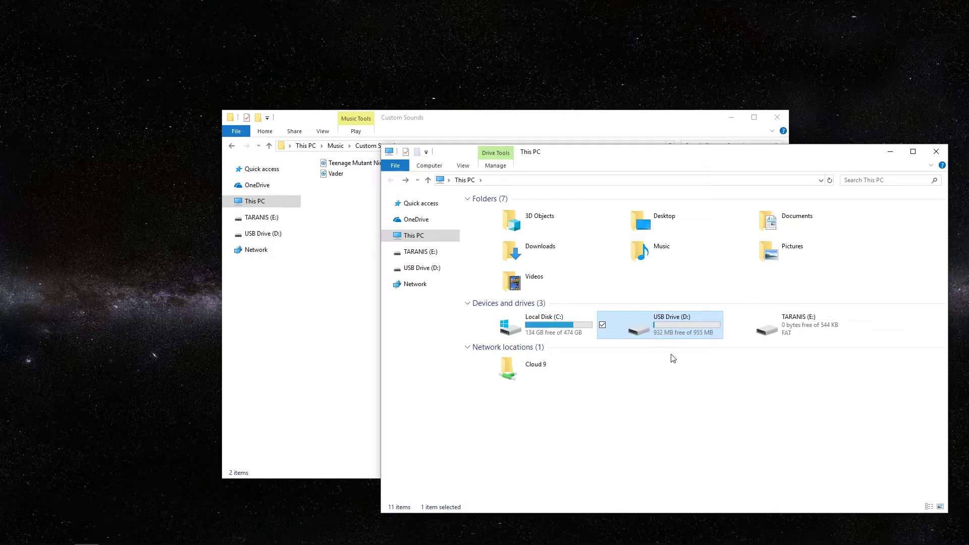
double_click(688, 328)
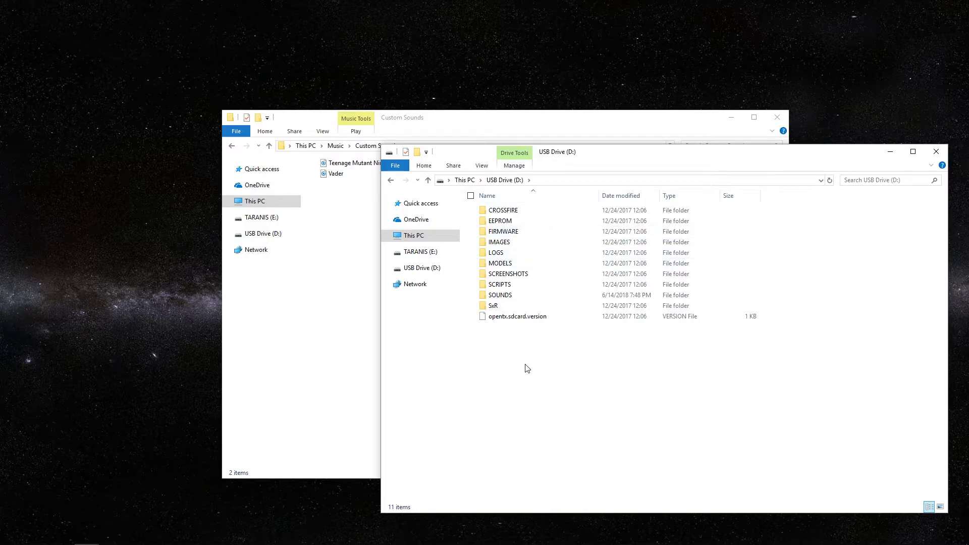
double_click(514, 297)
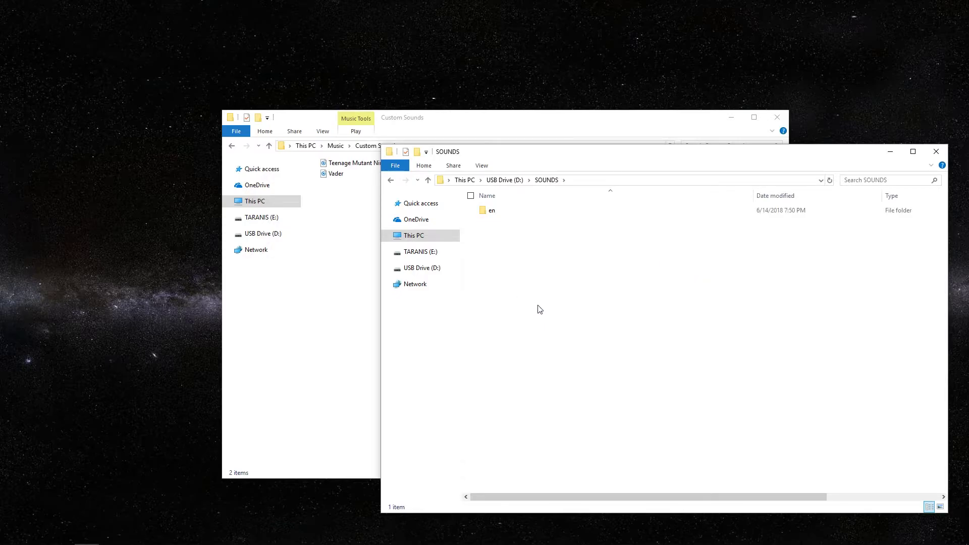
double_click(497, 211)
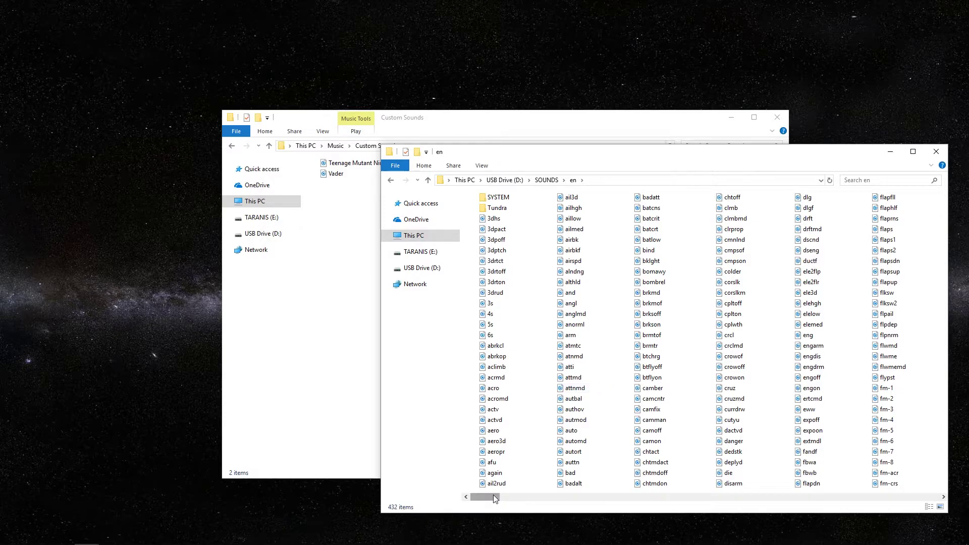
Rename the Teenage Mutant Ninja Turtles file in Custom Sounds as TMNT.
left_click(361, 163)
right_click(361, 162)
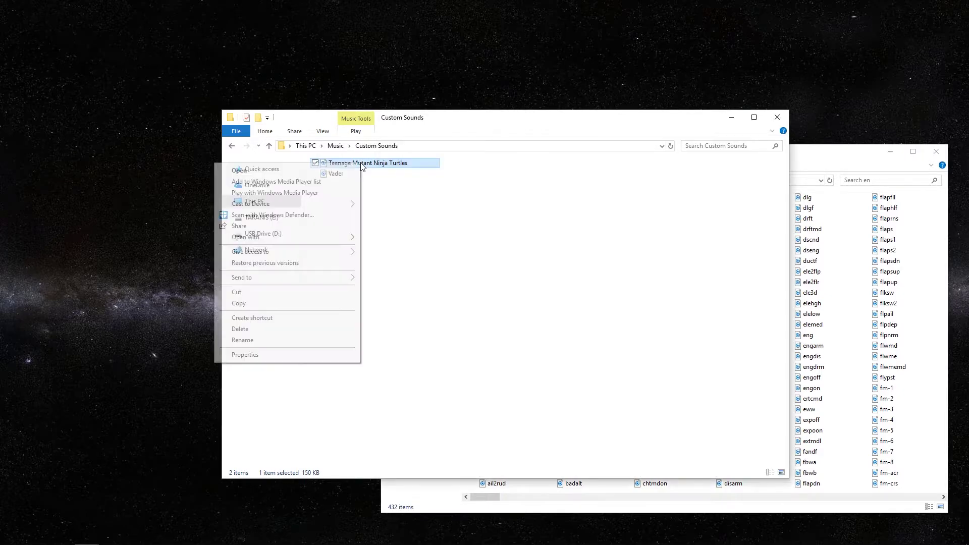
left_click(320, 341)
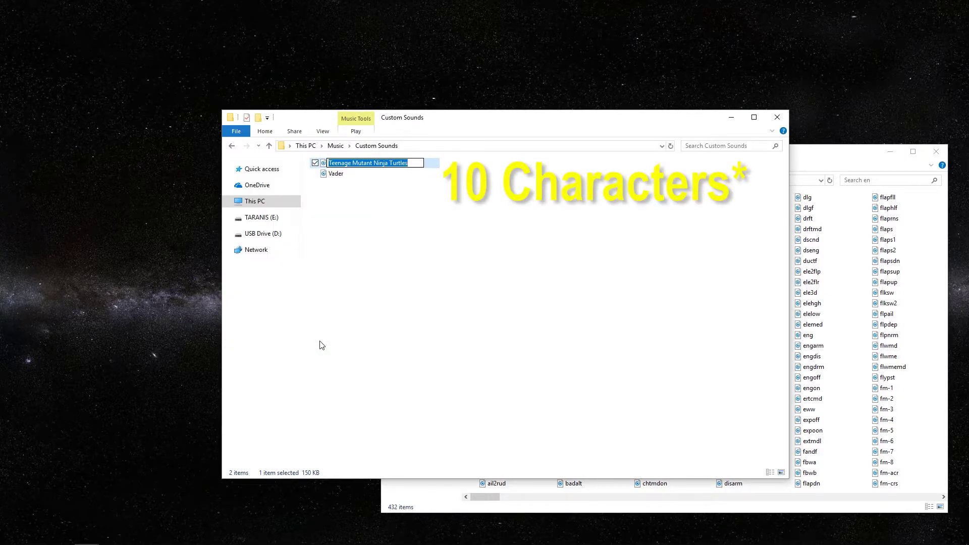
type("TMNT")
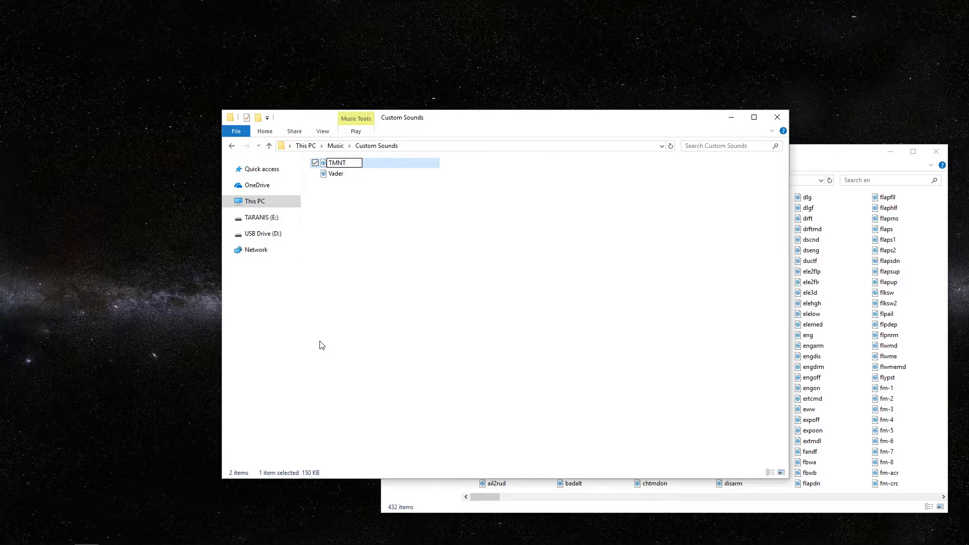
left_click(368, 335)
Copy the TMNT file from Custom Sounds into the SOUNDS\en folder on USB Drive (D:).
right_click(336, 163)
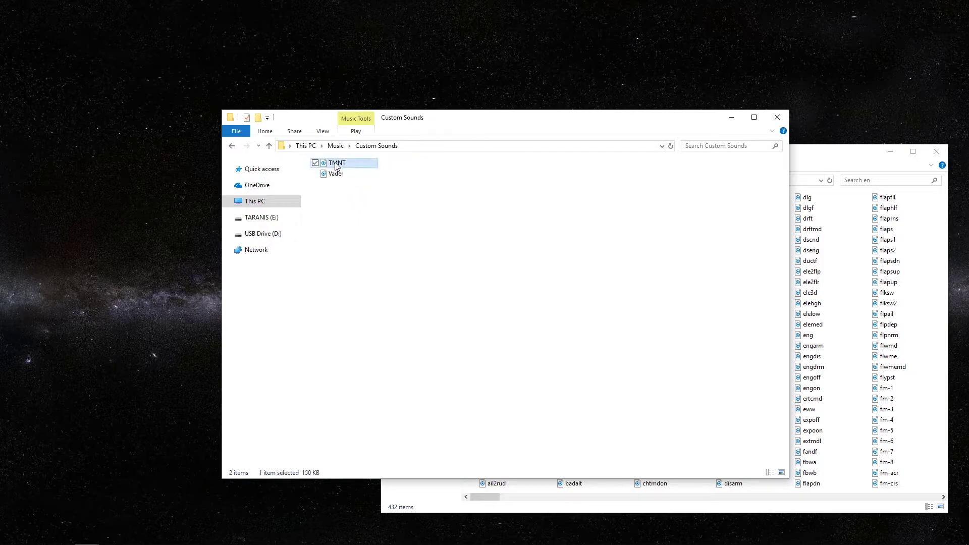
left_click(298, 298)
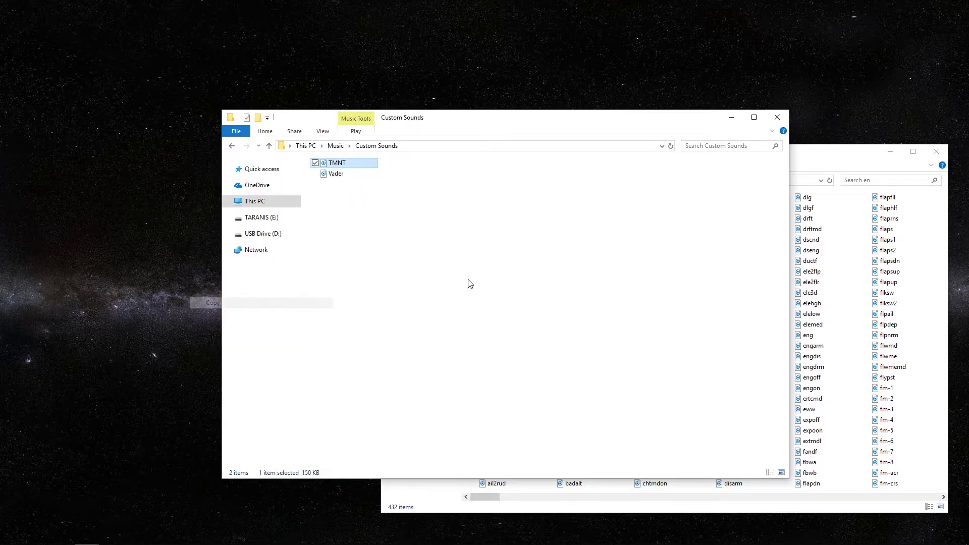
left_click(874, 161)
key("alt+Up")
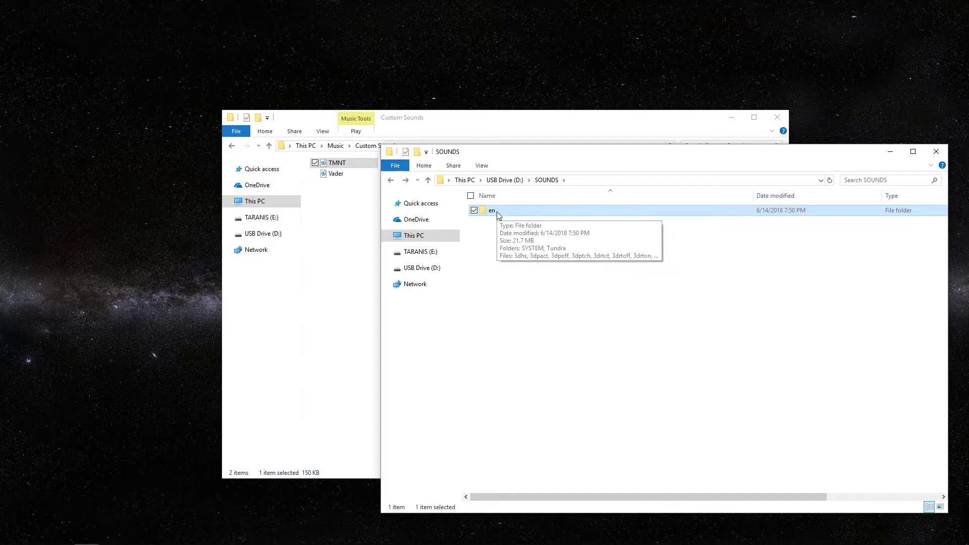
double_click(494, 211)
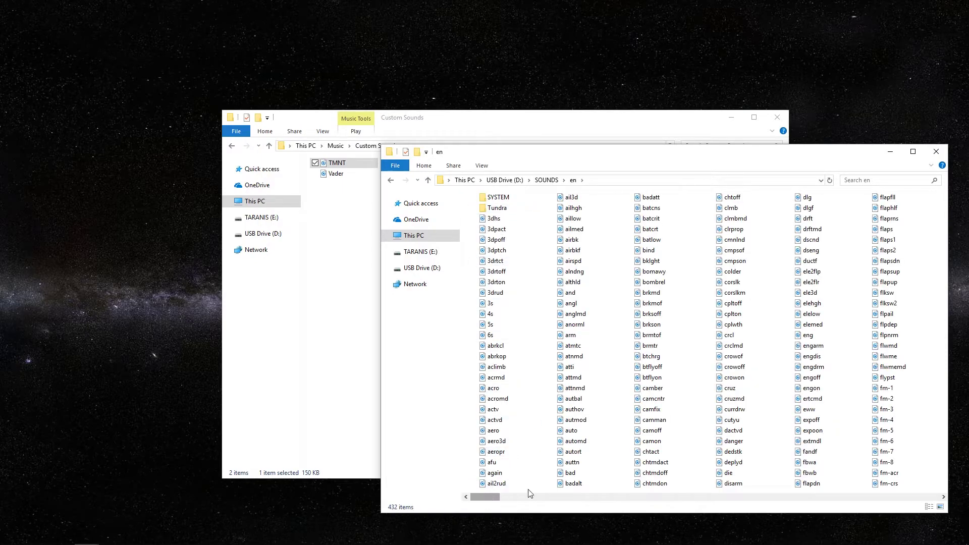
right_click(545, 433)
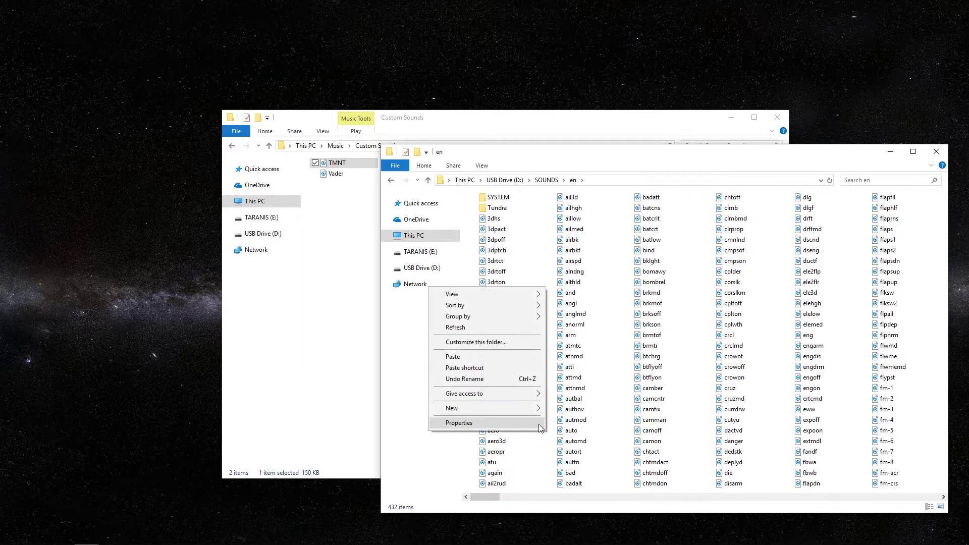
left_click(517, 357)
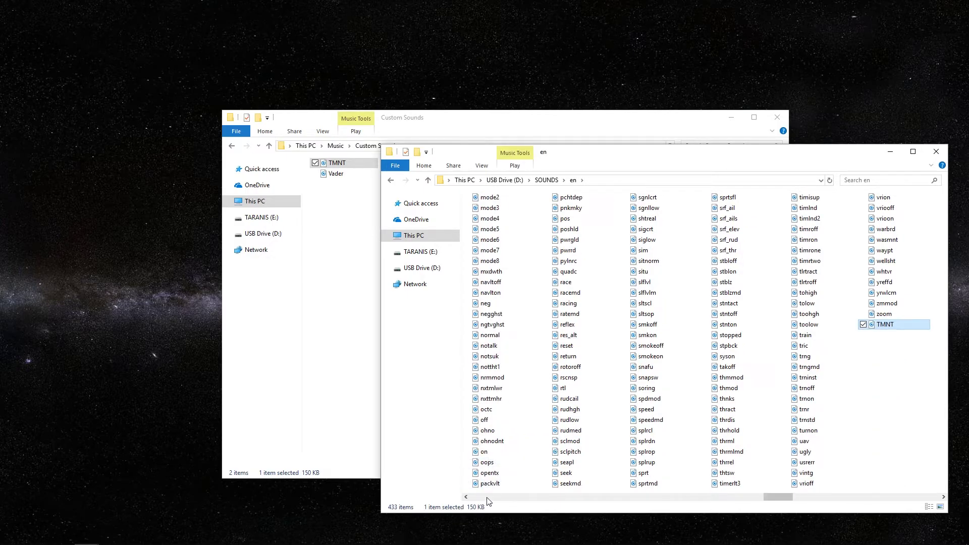
left_click(918, 356)
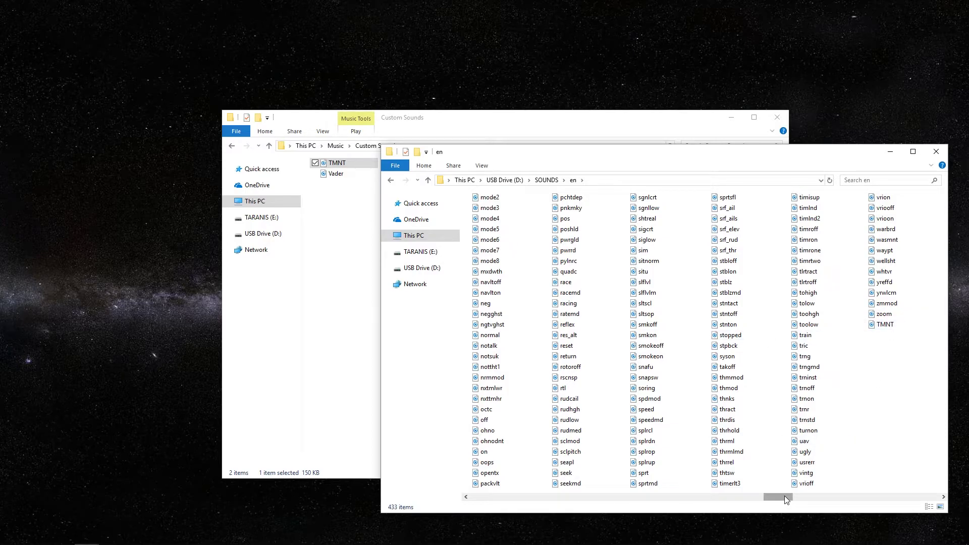
Open the SYSTEM folder inside SOUNDS\en and browse to its last sound files.
left_click_drag(784, 496, 497, 496)
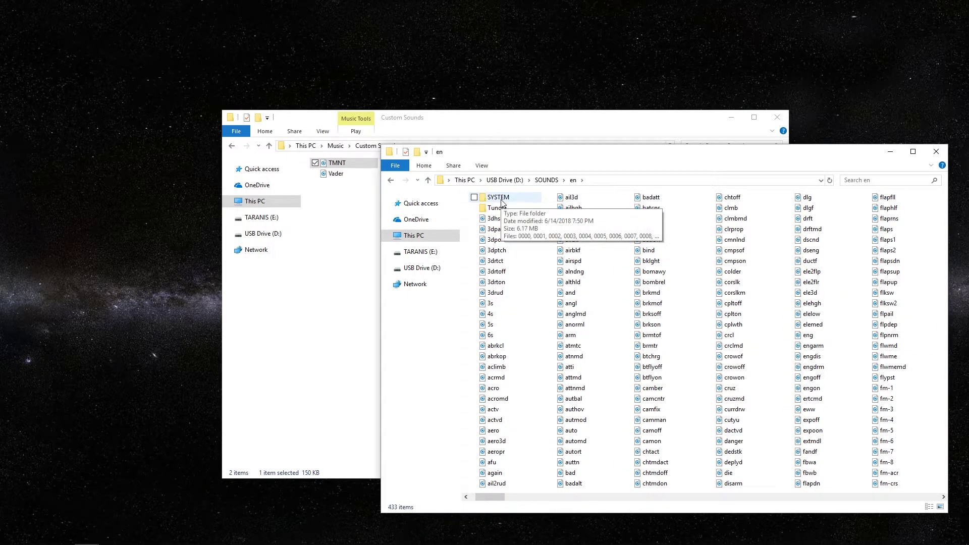
double_click(502, 202)
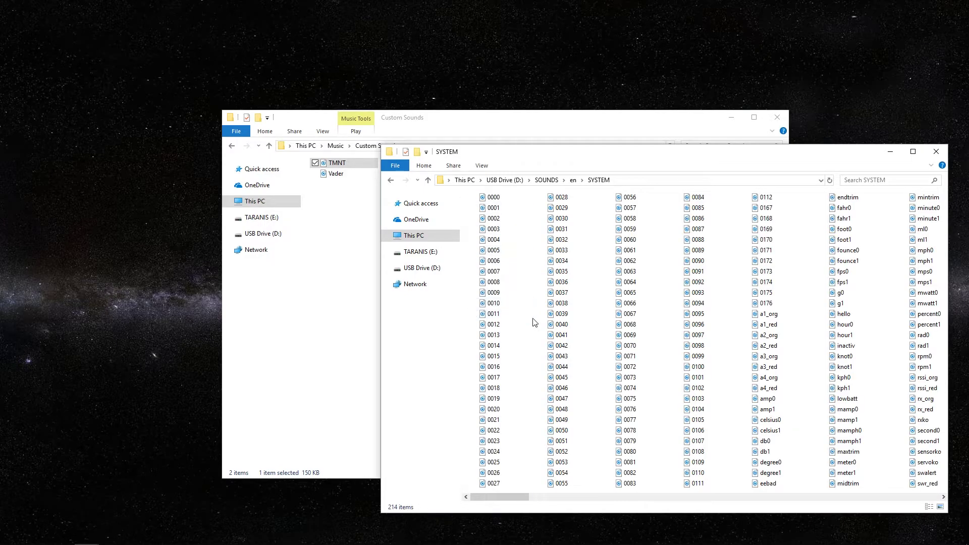
left_click_drag(653, 162, 630, 132)
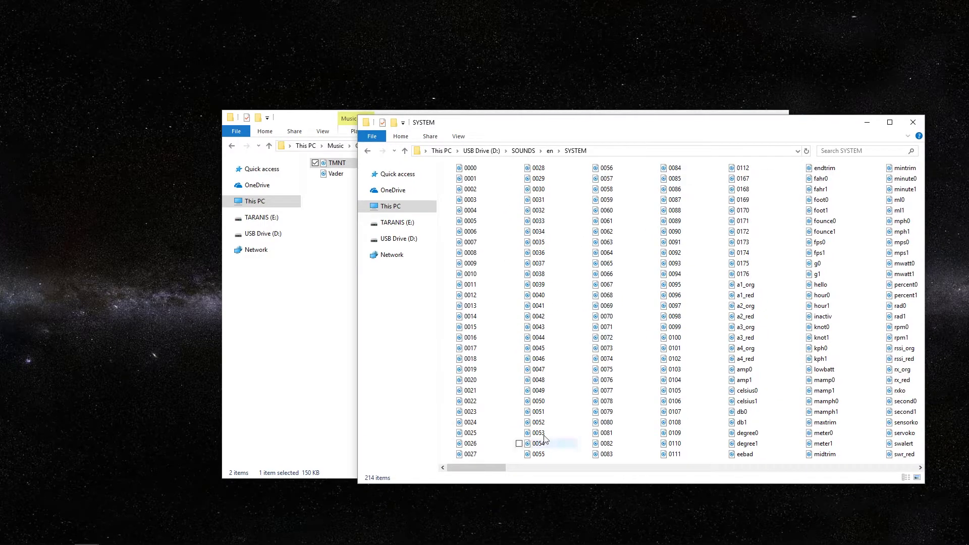
left_click_drag(498, 468, 636, 473)
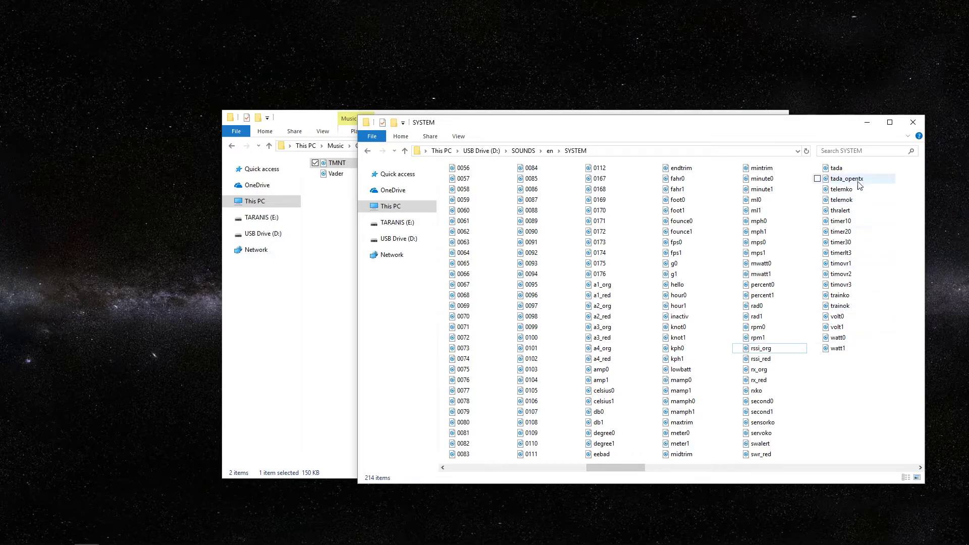
Rename the hello sound file in the SYSTEM folder as hello.old.
mouse_move(842, 173)
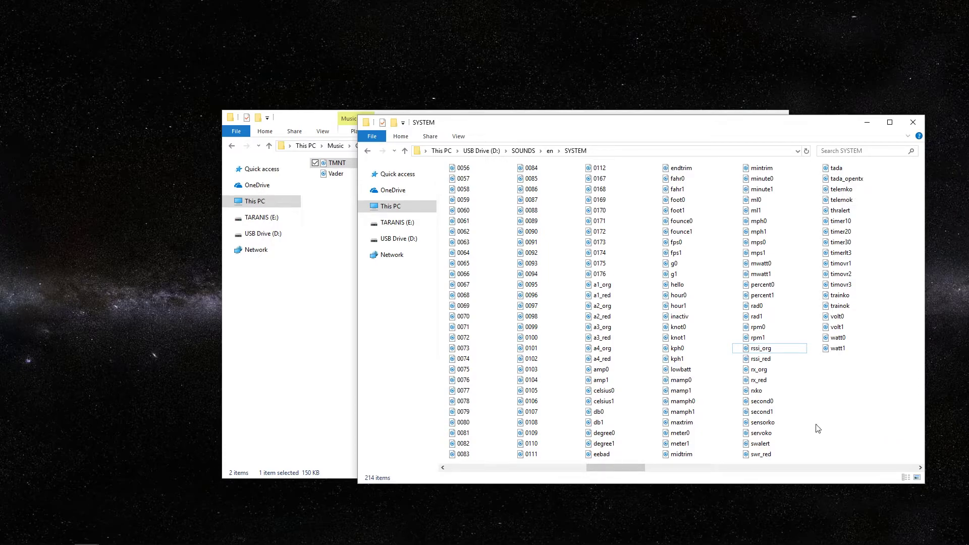
mouse_move(693, 291)
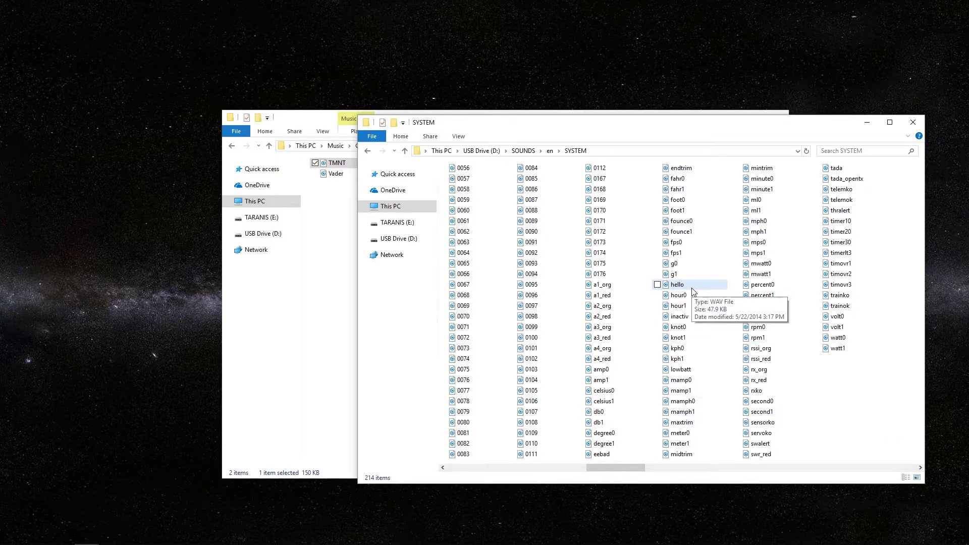
right_click(686, 283)
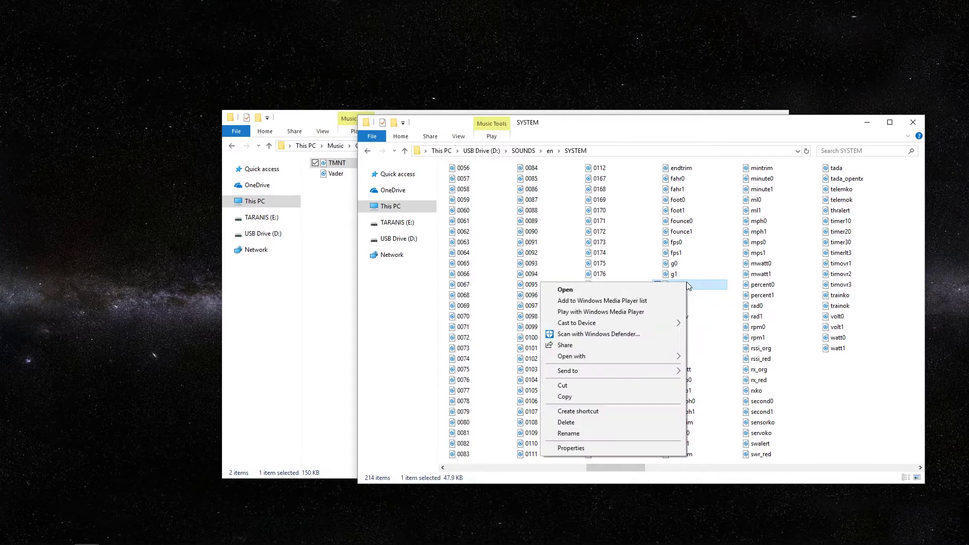
left_click(634, 434)
left_click(690, 285)
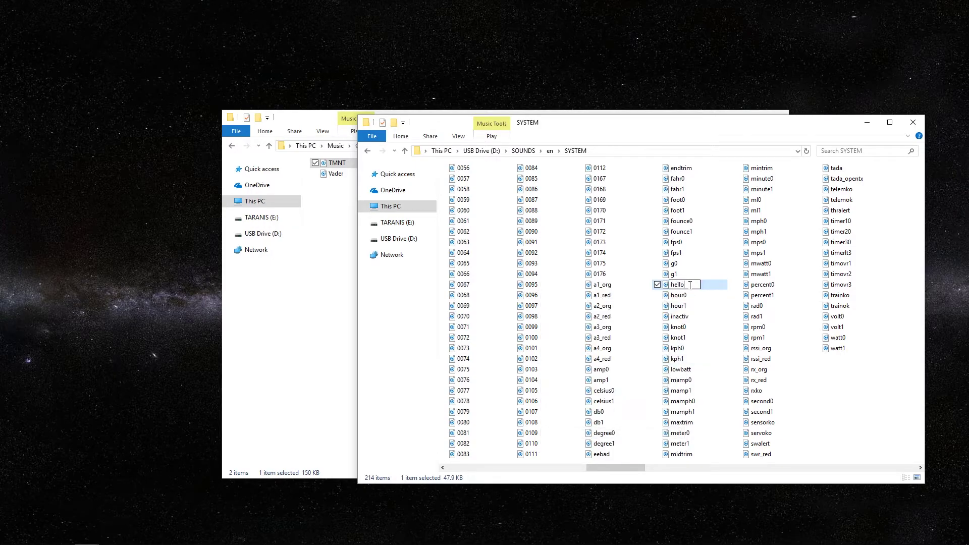
type(".old")
left_click(836, 393)
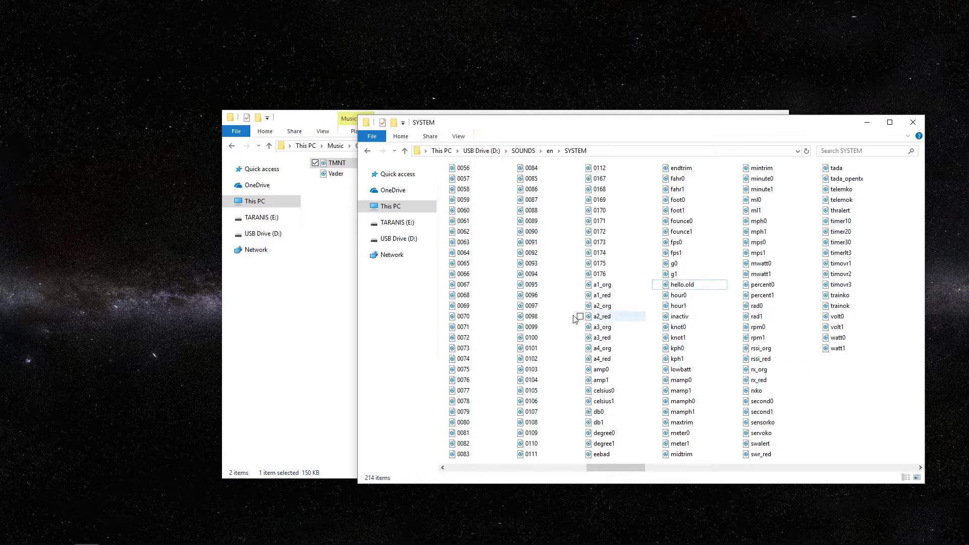
Copy the Vader file from Custom Sounds into the SYSTEM folder on USB Drive (D:).
left_click(321, 292)
left_click(336, 175)
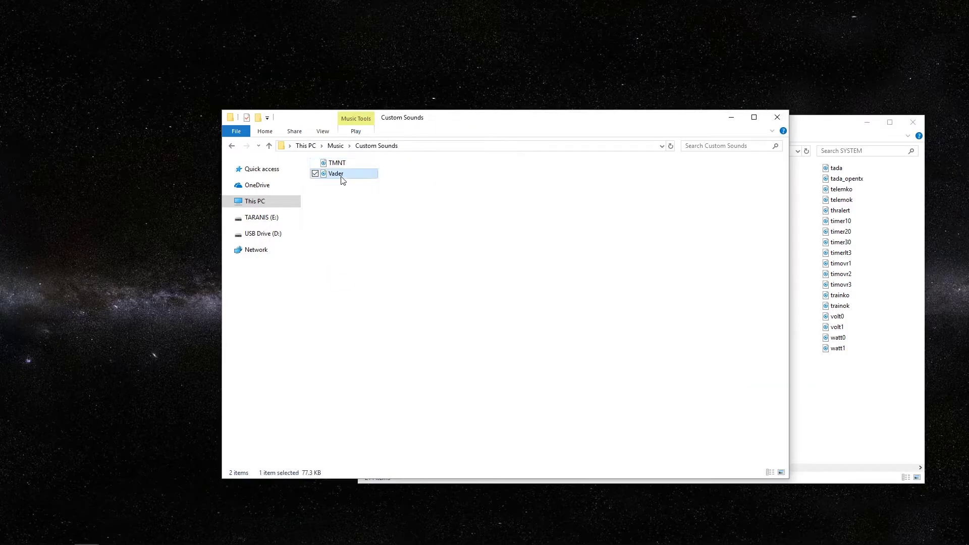
right_click(339, 177)
left_click(279, 319)
left_click(836, 427)
right_click(827, 403)
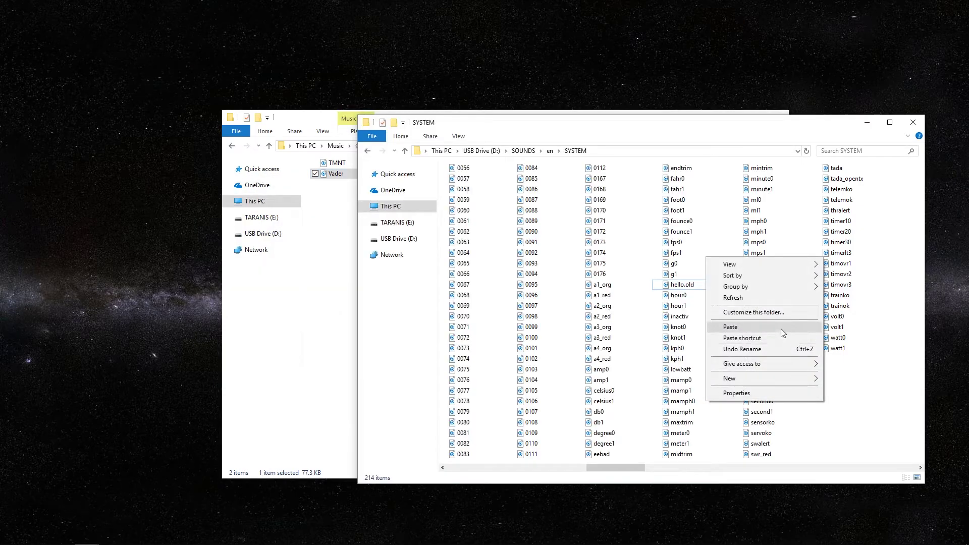
left_click(780, 328)
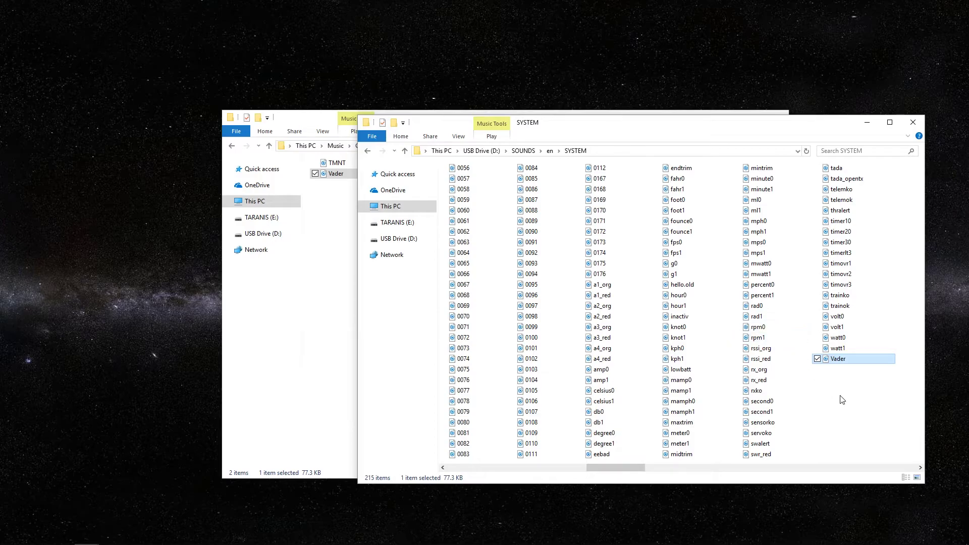
Rename the Vader copy in the SYSTEM folder as hello and close both File Explorer windows.
right_click(844, 359)
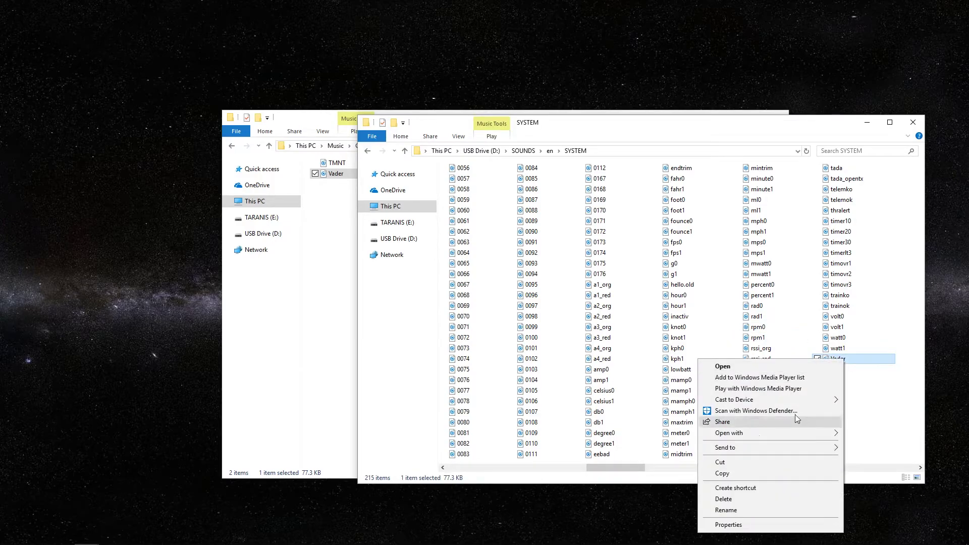
left_click(769, 507)
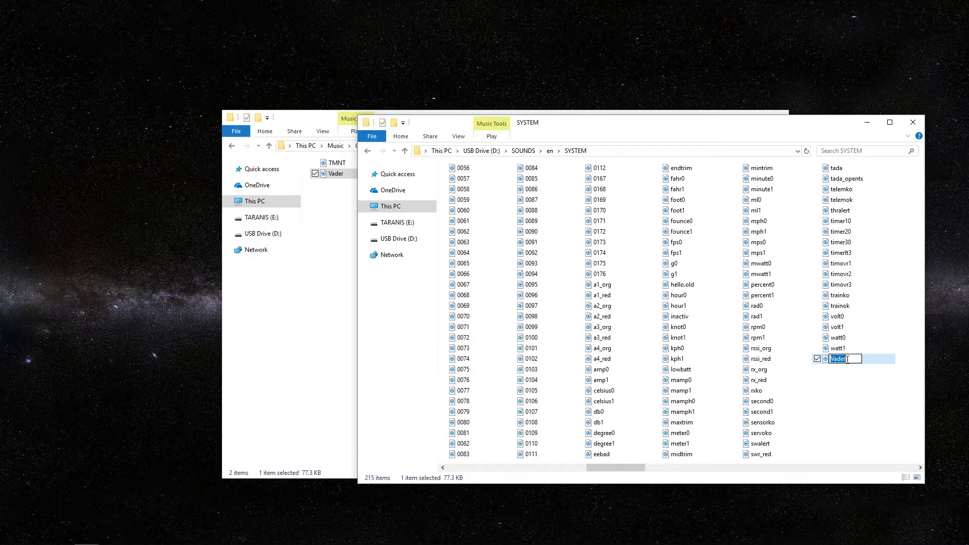
type("hello")
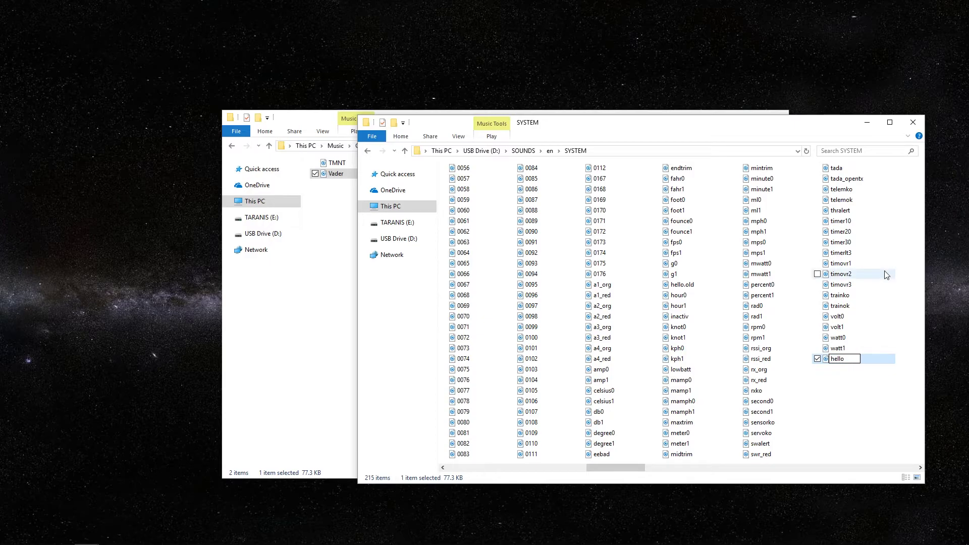
left_click(859, 433)
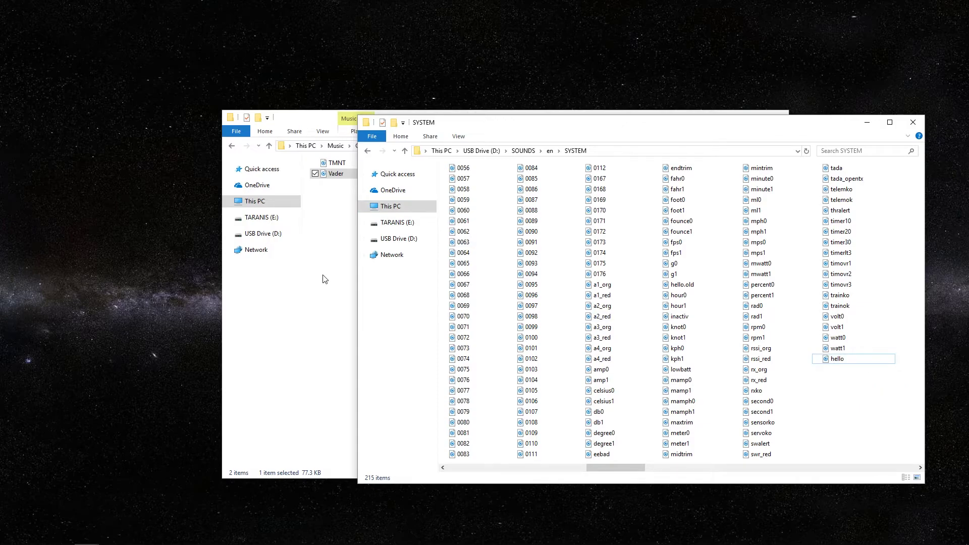
left_click(922, 122)
left_click(780, 120)
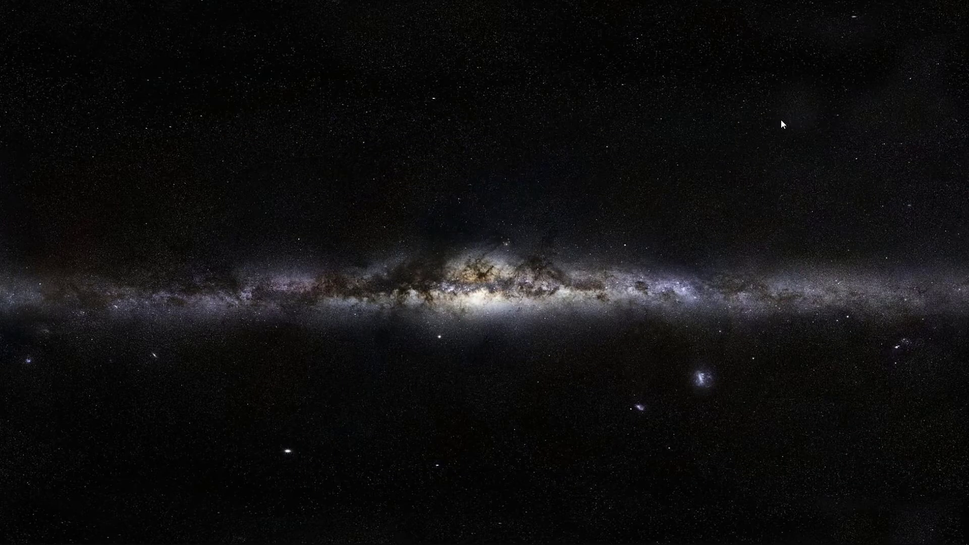